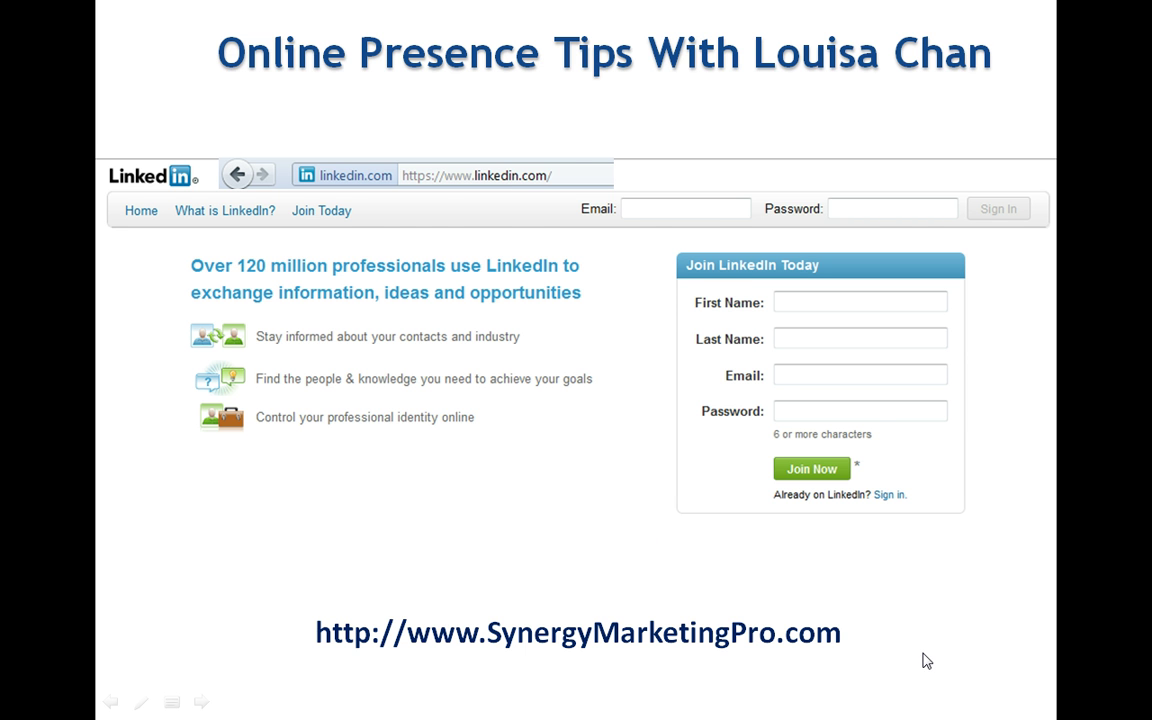
Step: Switch from the PowerPoint slide show to the Firefox window showing linkedin.com
key(alt+Tab)
Step: Focus the LinkedIn page, then the First Name and Password fields of the join form
click(1046, 484)
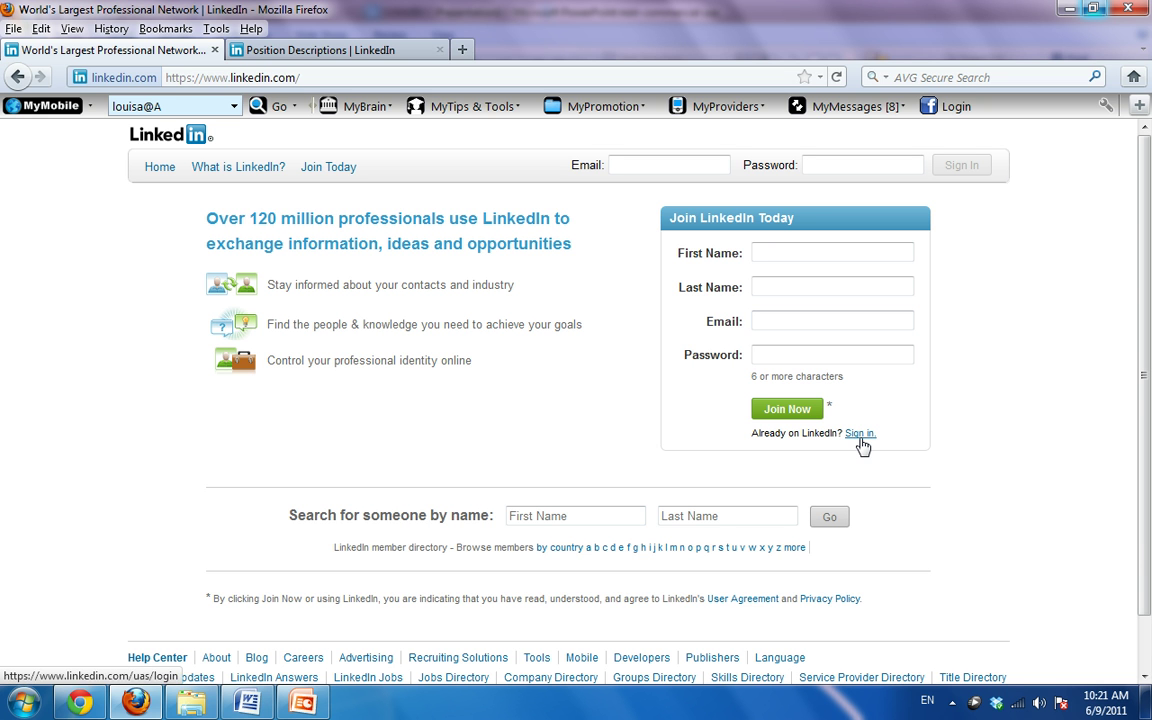
click(817, 256)
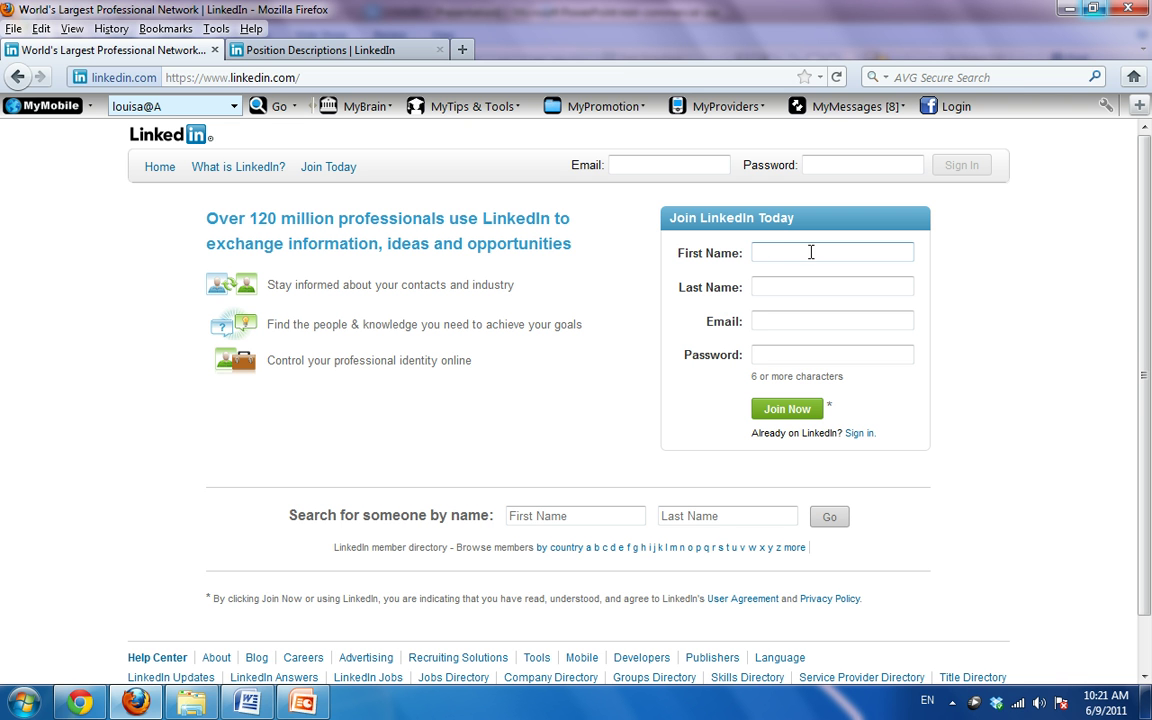
click(795, 353)
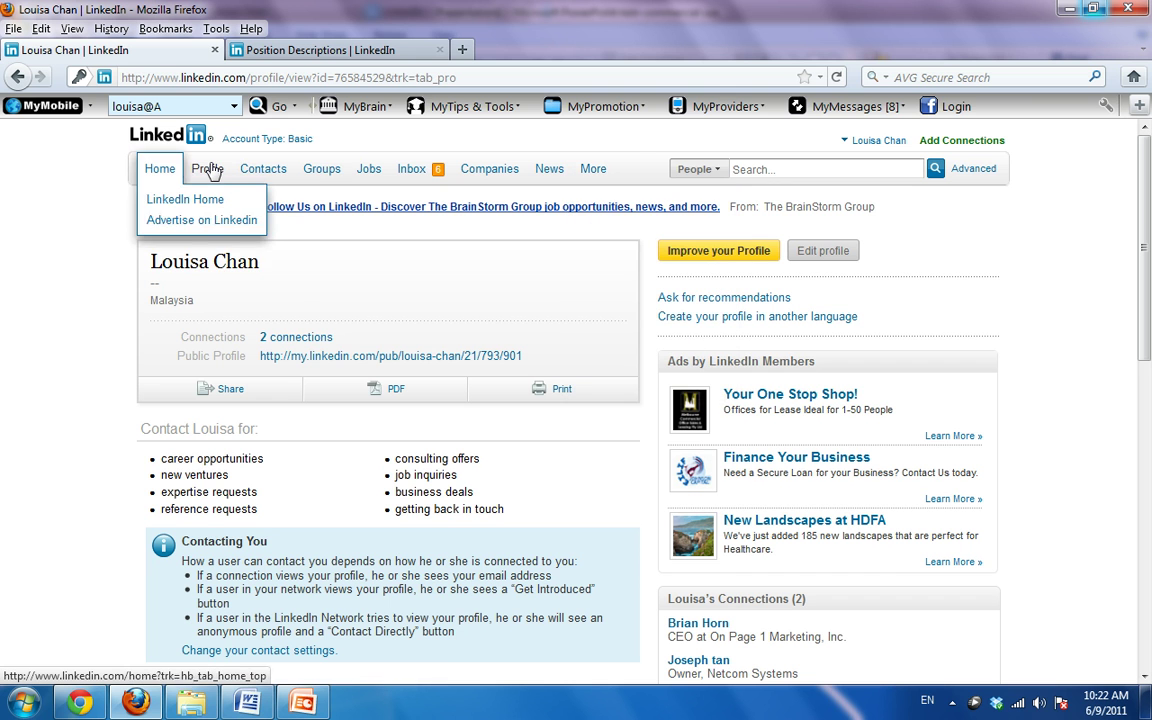
Step: Choose Edit Profile from the Profile dropdown and scroll down its empty sections
mouse_move(212, 172)
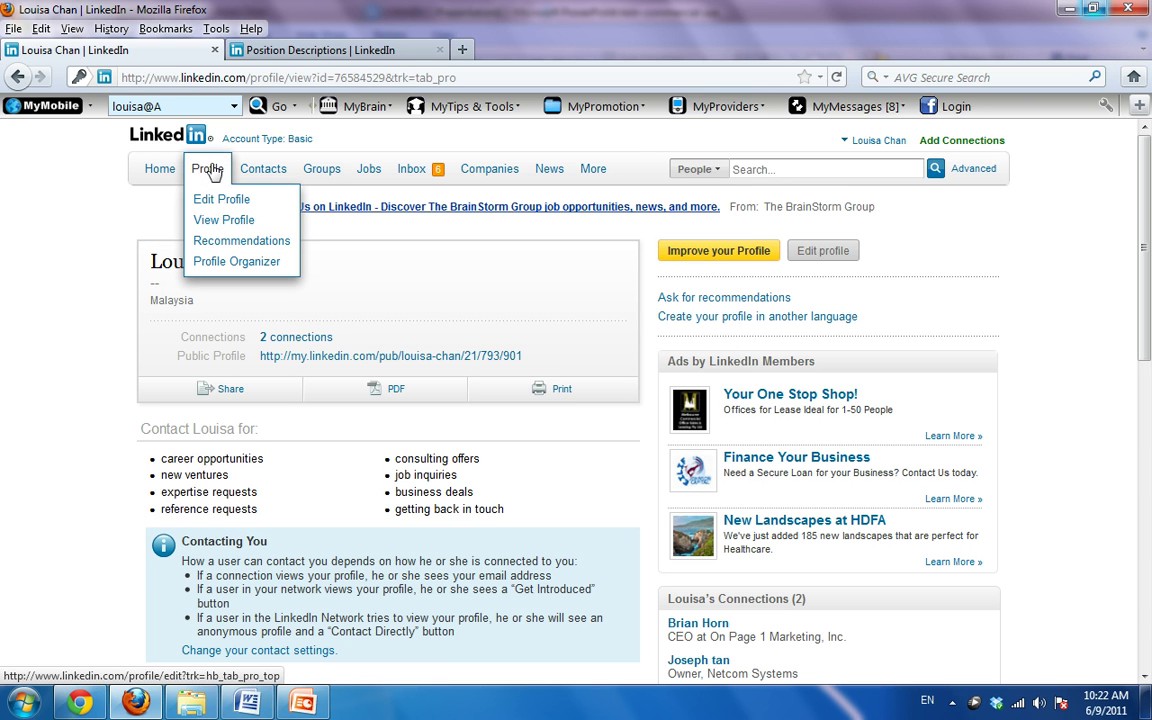
click(216, 200)
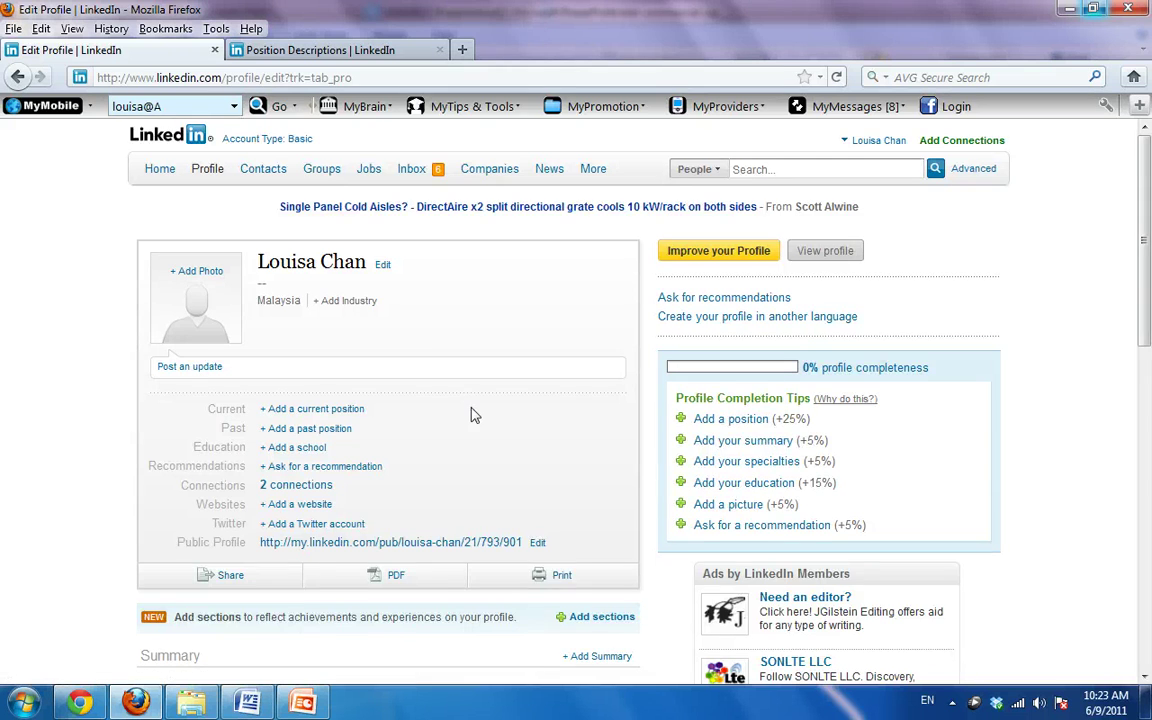
scroll(470, 411, down, 2)
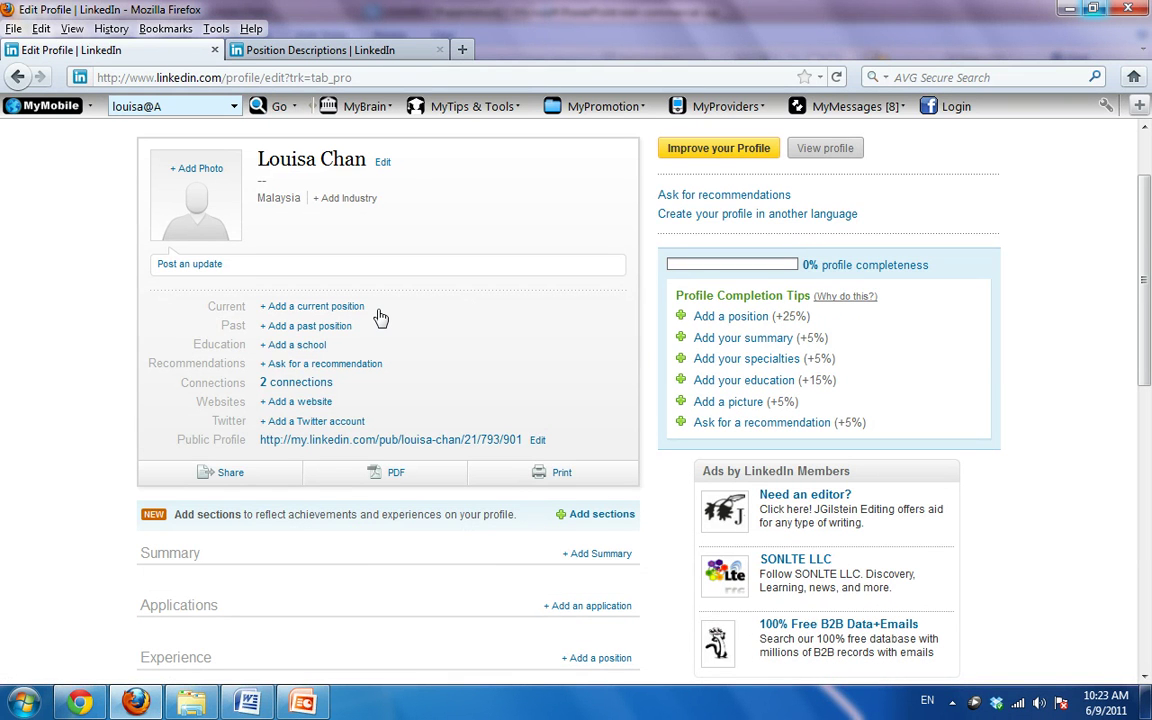
click(316, 309)
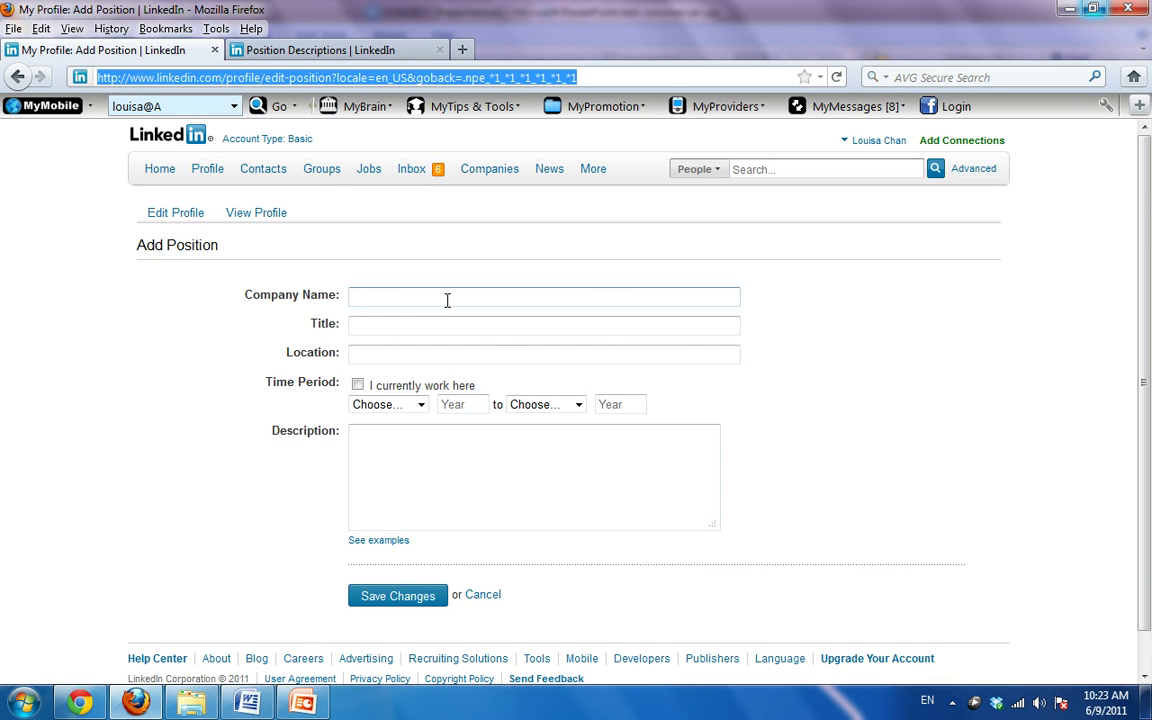
click(447, 300)
text(KMPG)
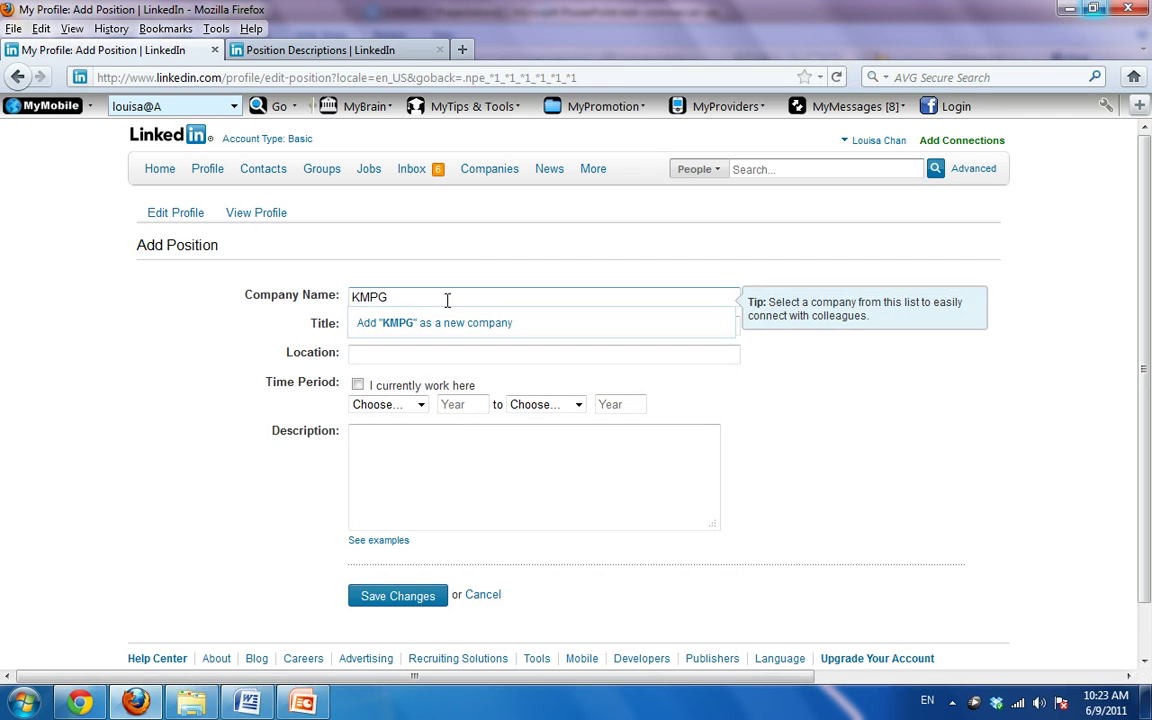
key(BackSpace)
text(G)
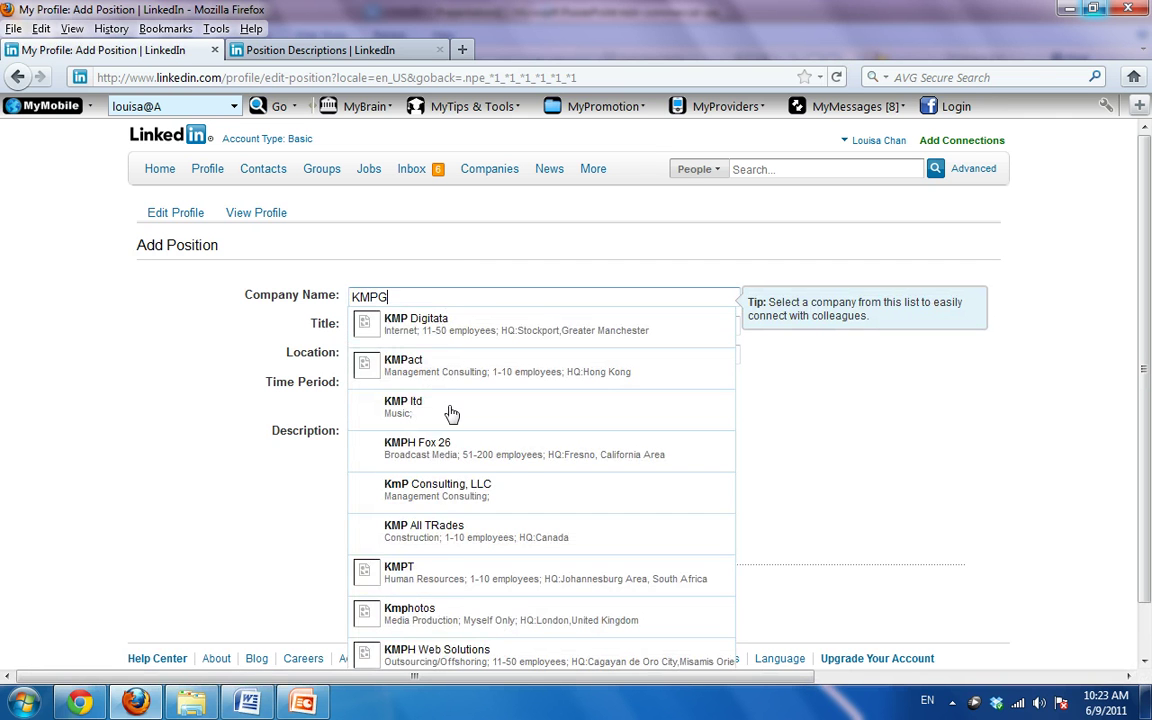
key(Tab)
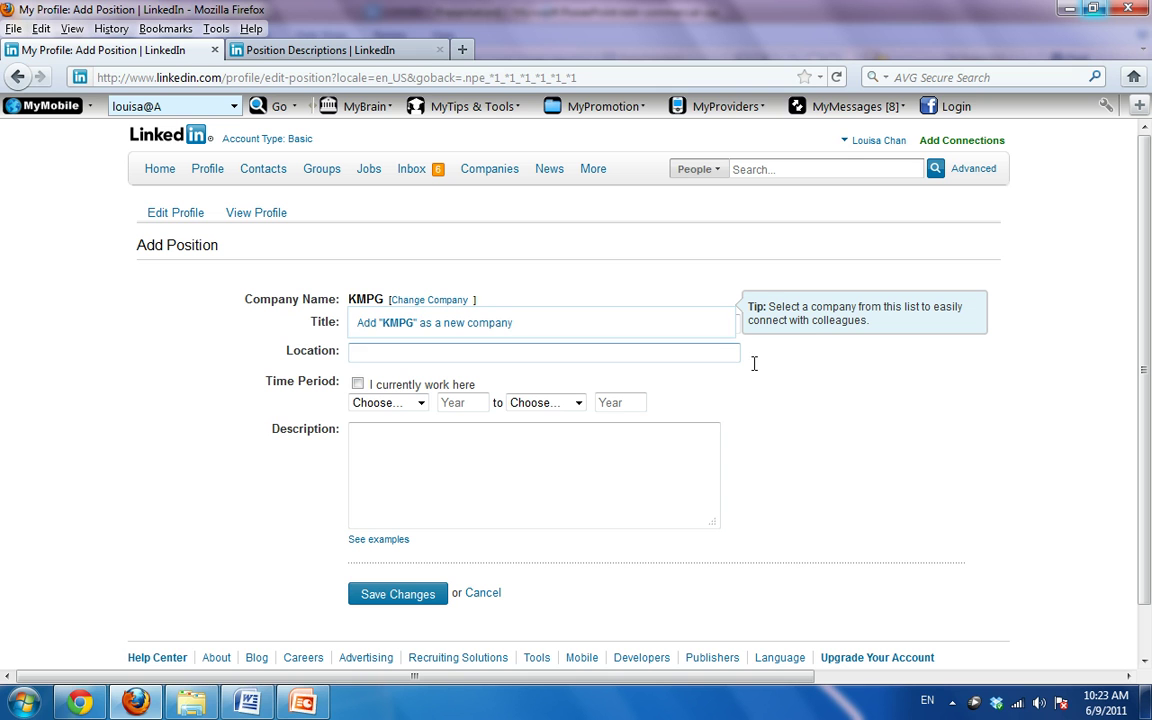
click(410, 351)
click(387, 473)
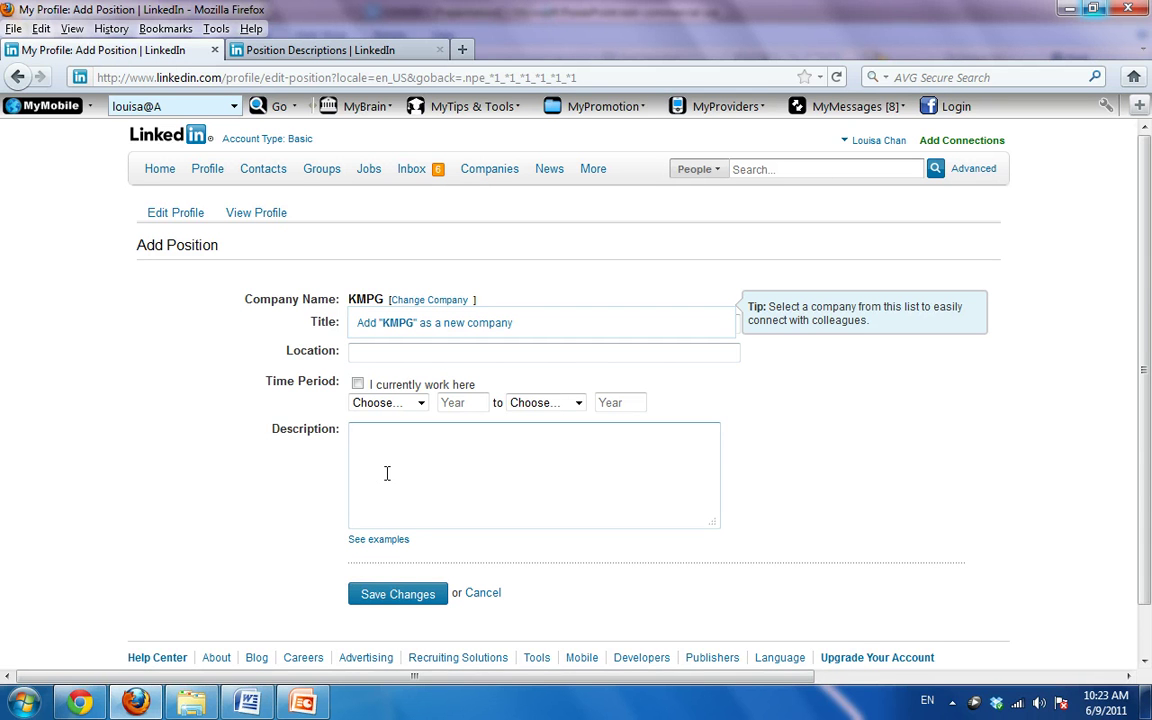
key(alt+Left)
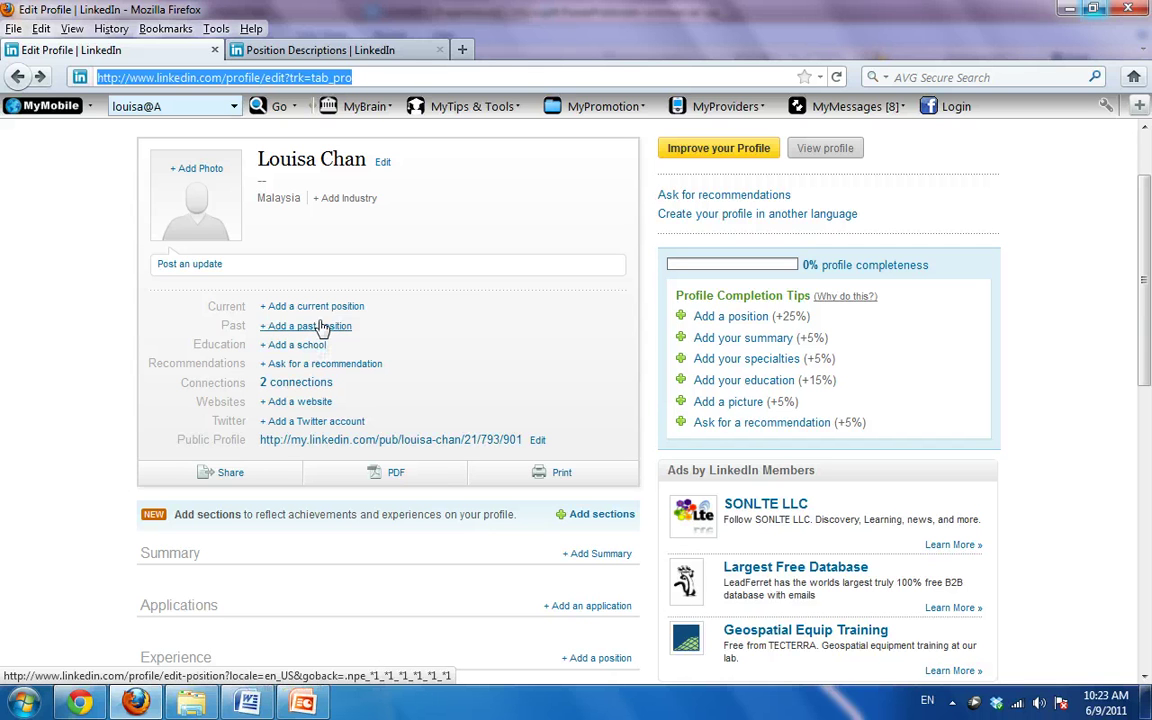
click(299, 345)
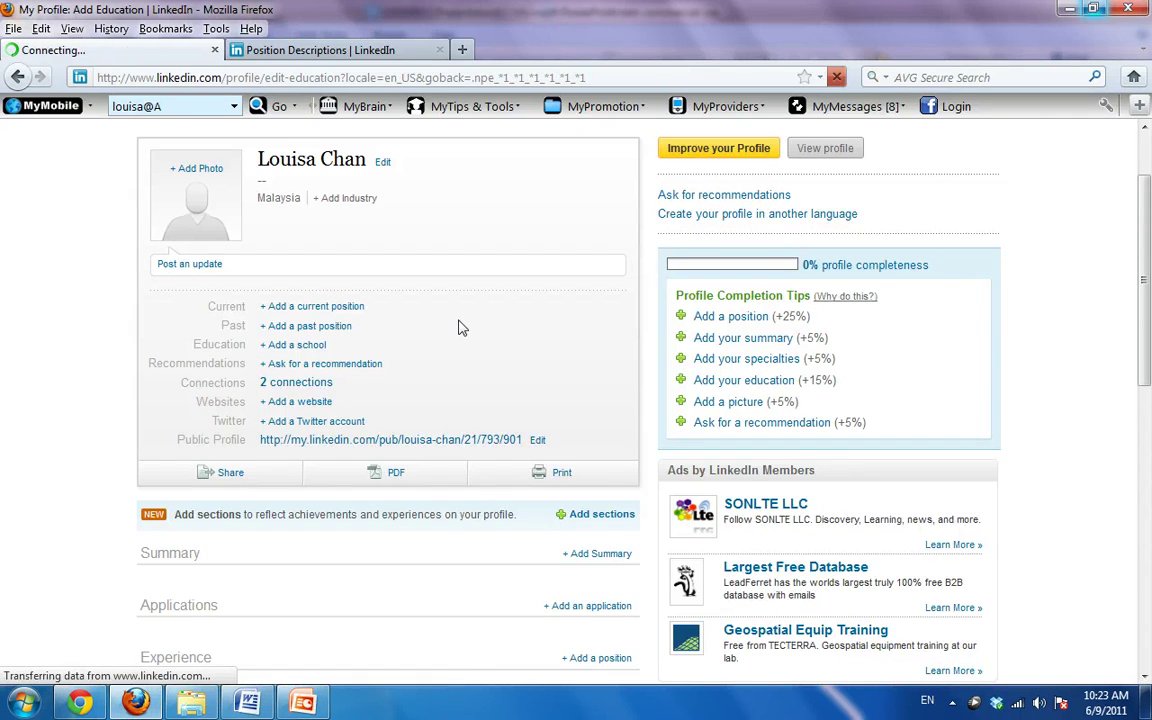
click(318, 302)
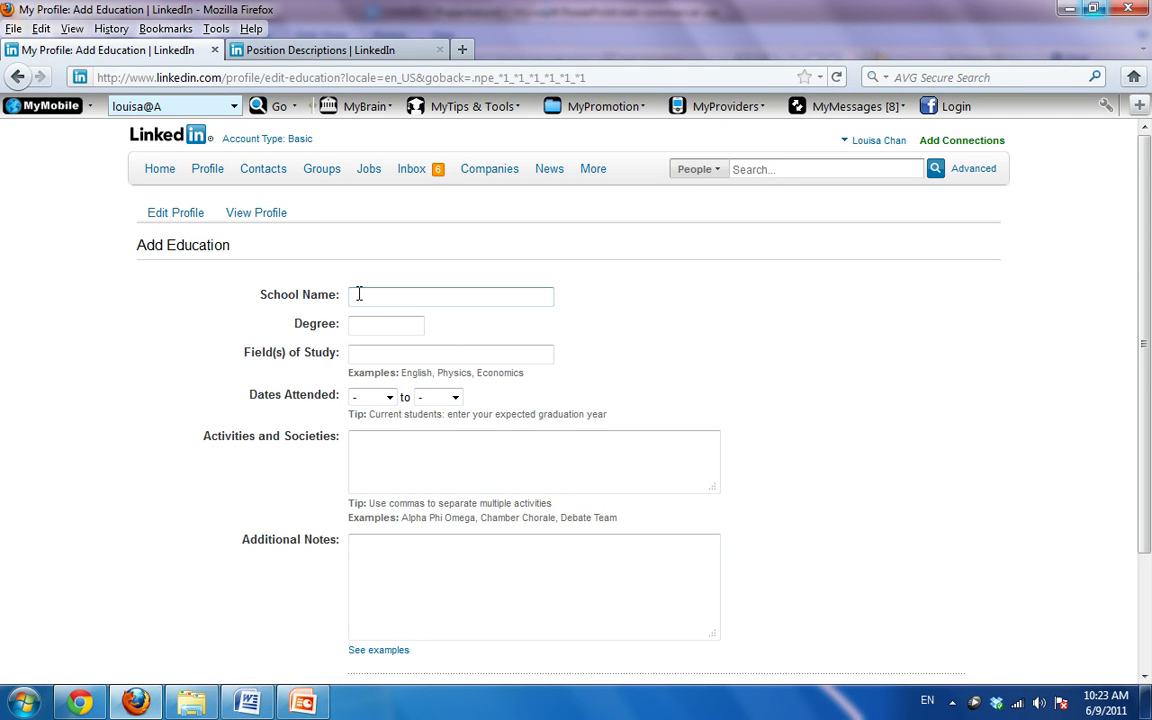
click(371, 327)
click(402, 356)
key(Tab)
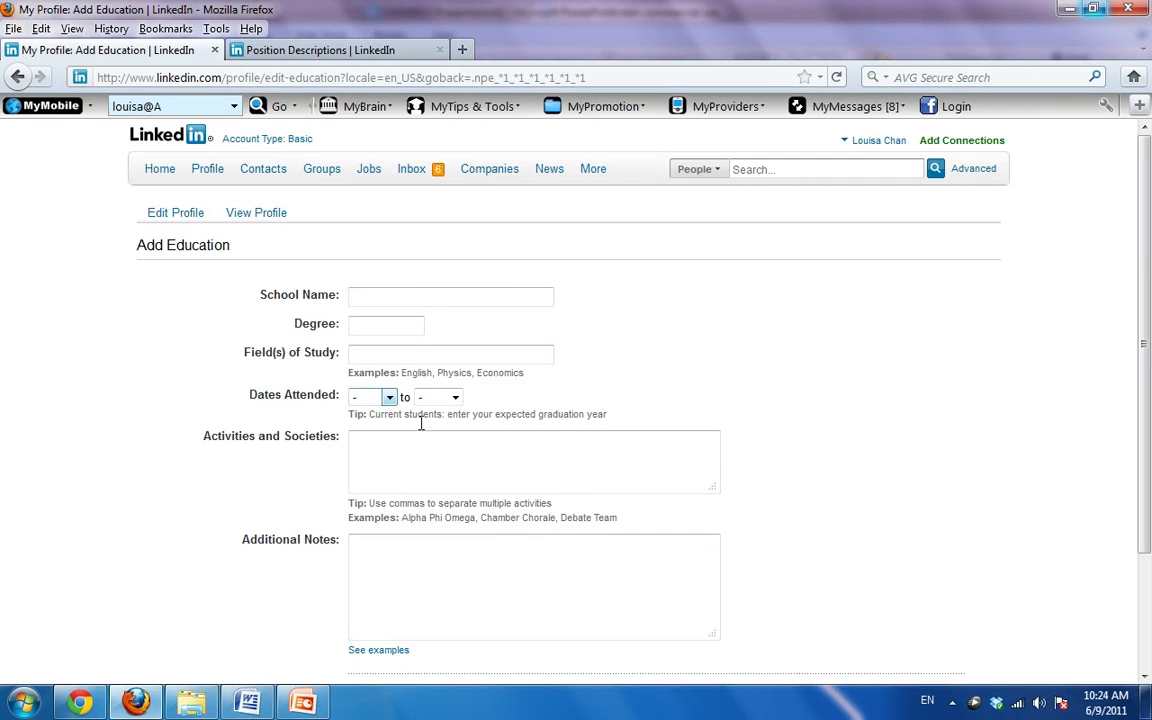
key(Tab)
key(Tab)
scroll(884, 428, down, 3)
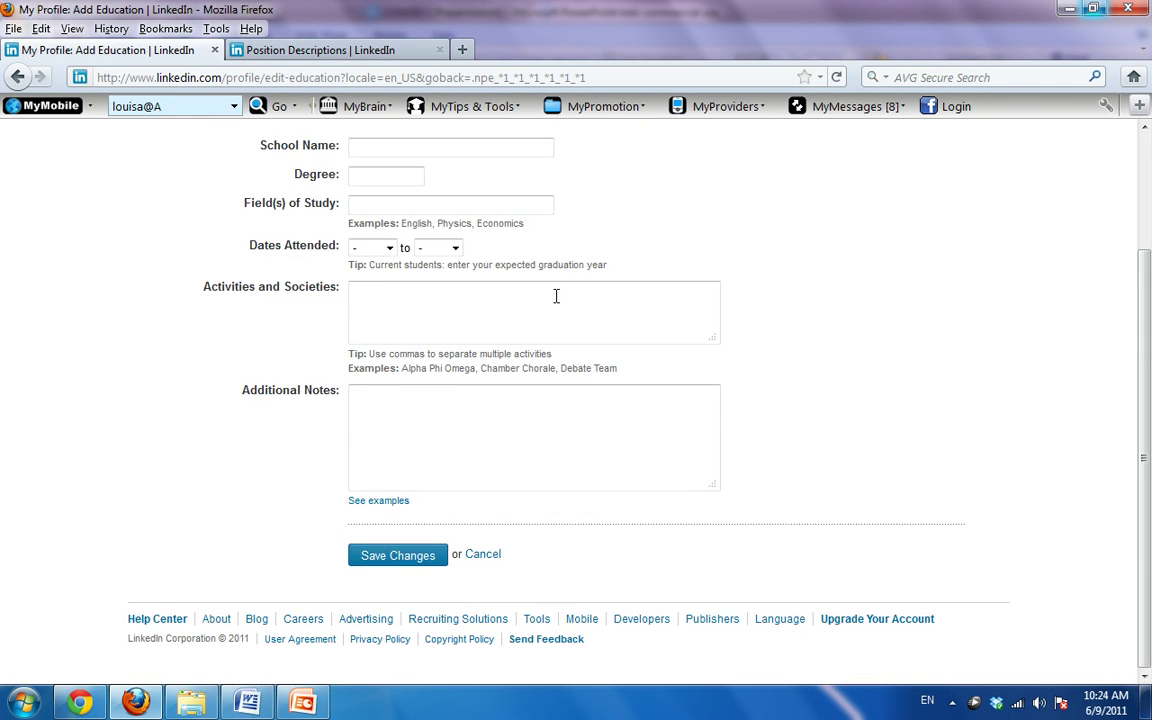
click(490, 419)
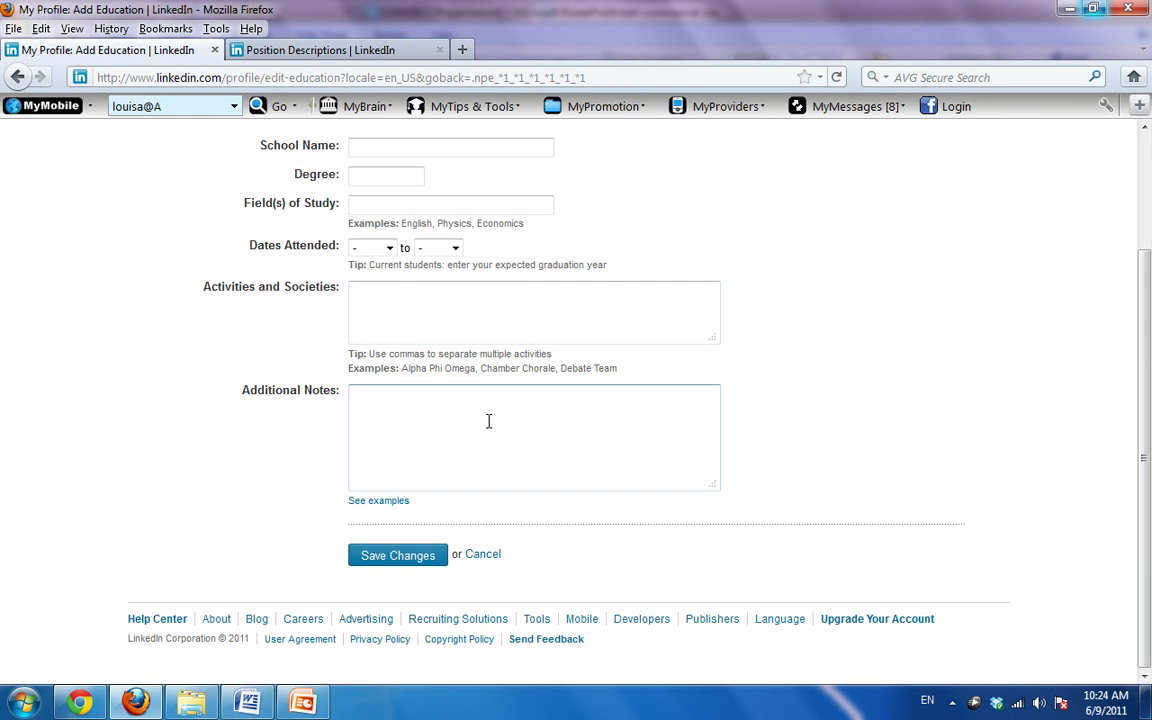
click(775, 424)
scroll(780, 430, up, 2)
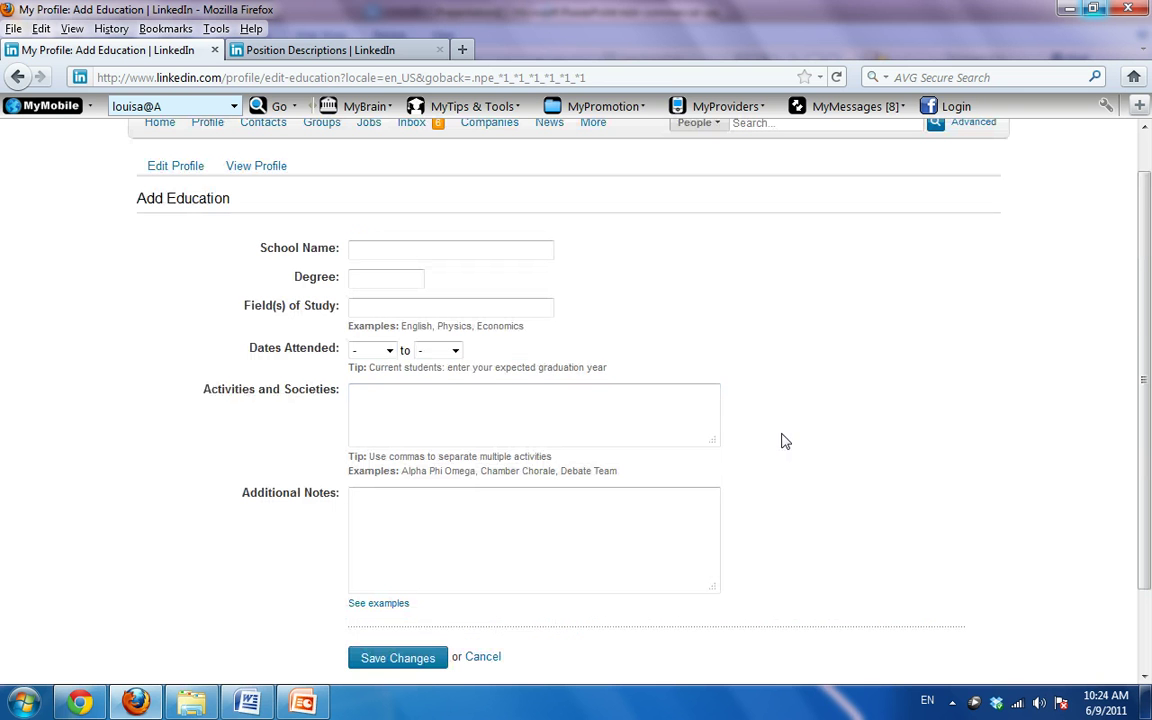
key(ctrl+l)
key(alt+Left)
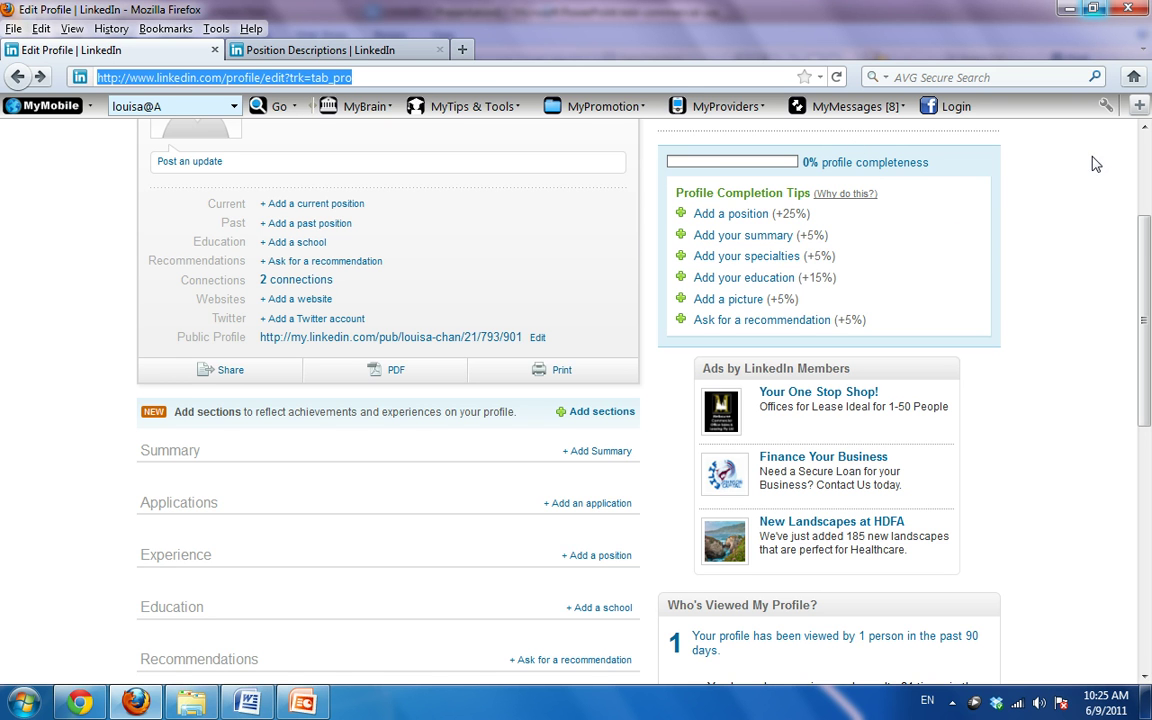
drag(1146, 243, 1146, 200)
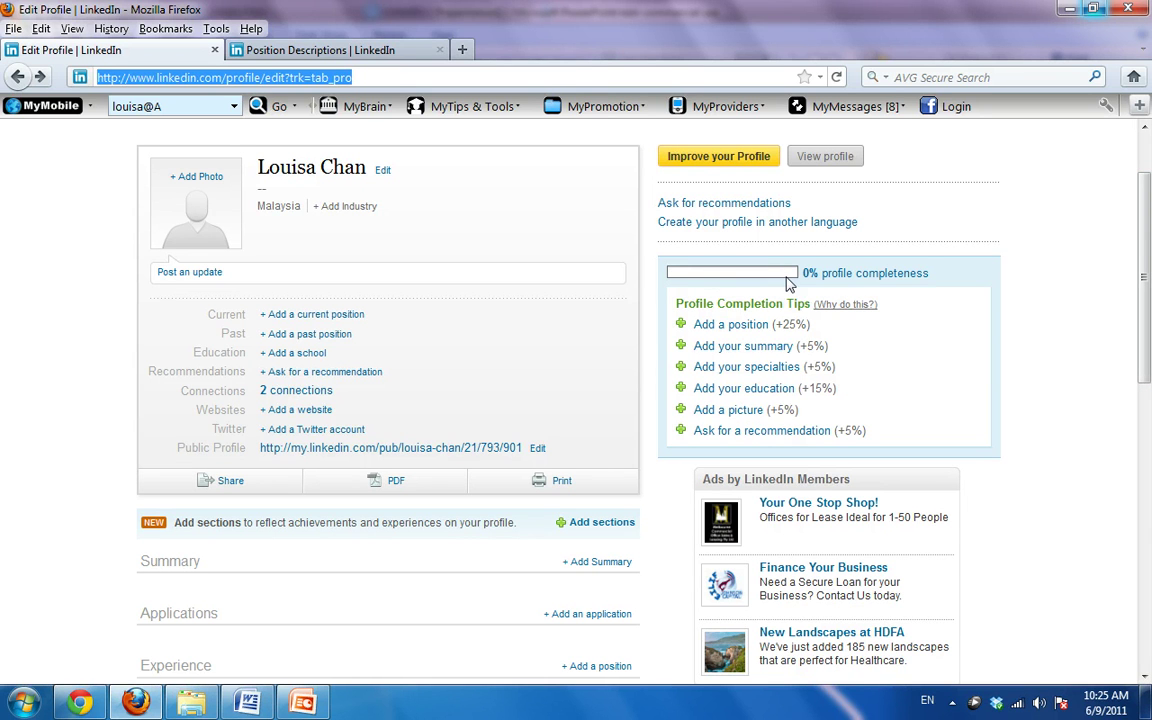
mouse_move(787, 284)
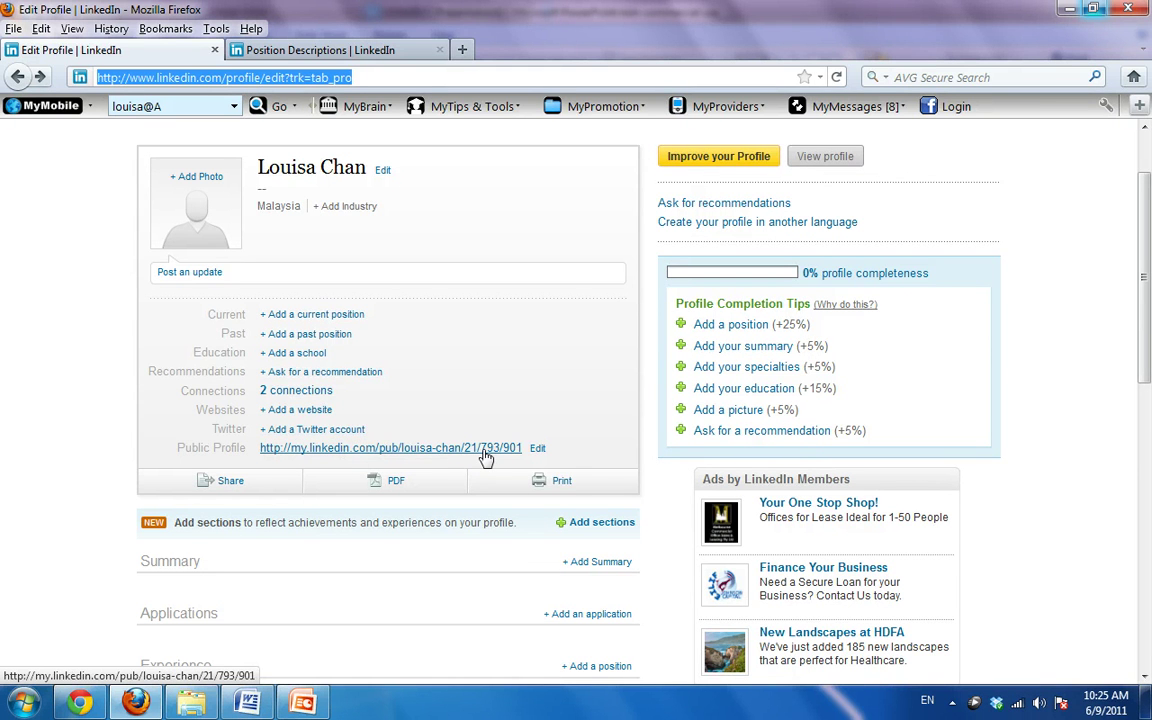
scroll(489, 424, down, 3)
click(603, 358)
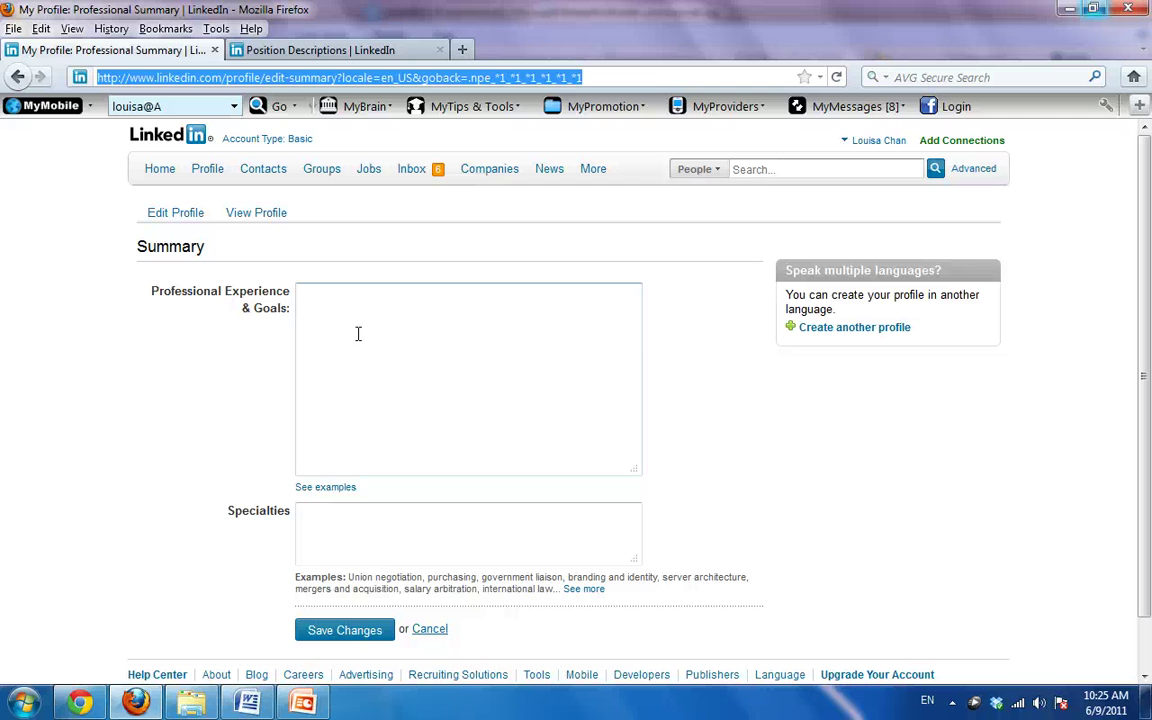
click(348, 531)
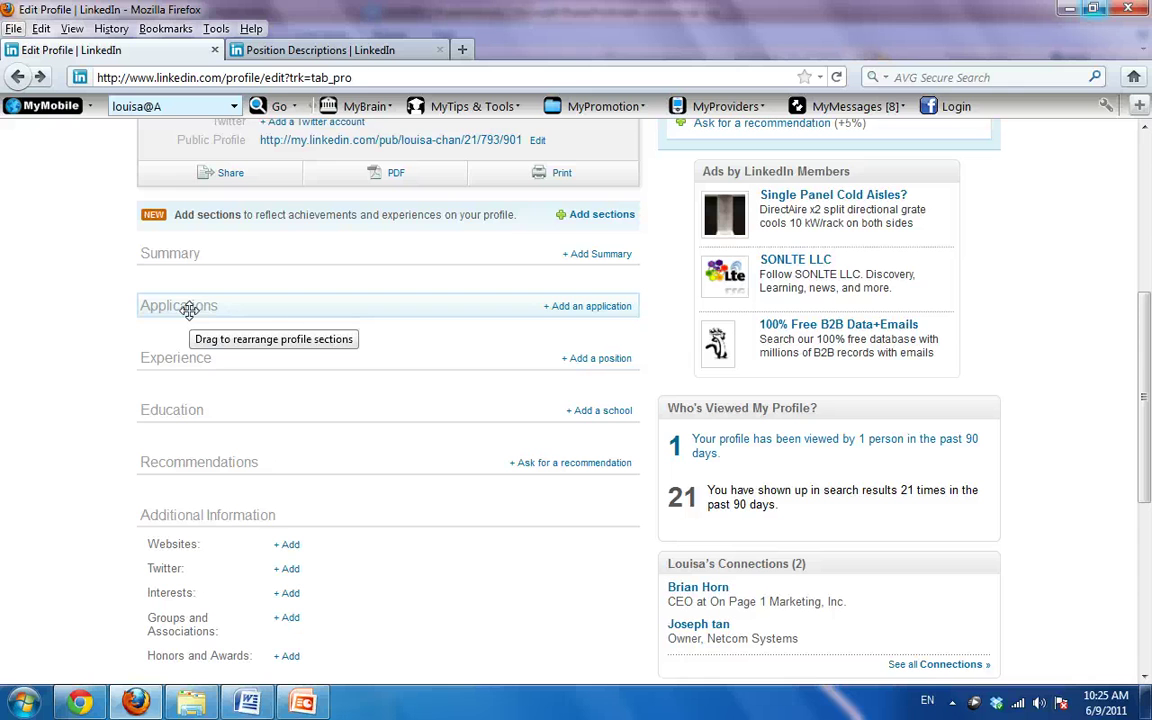
Step: Try + Add a position under Experience, return to Edit Profile, and scroll down
click(600, 368)
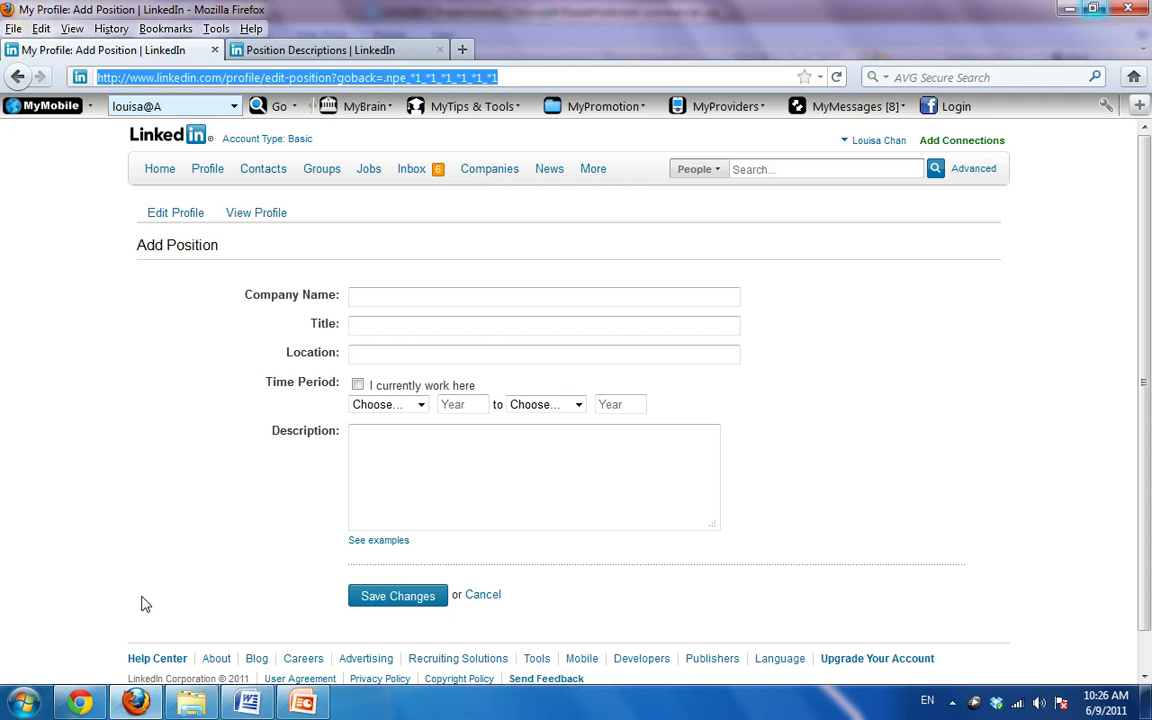
click(18, 80)
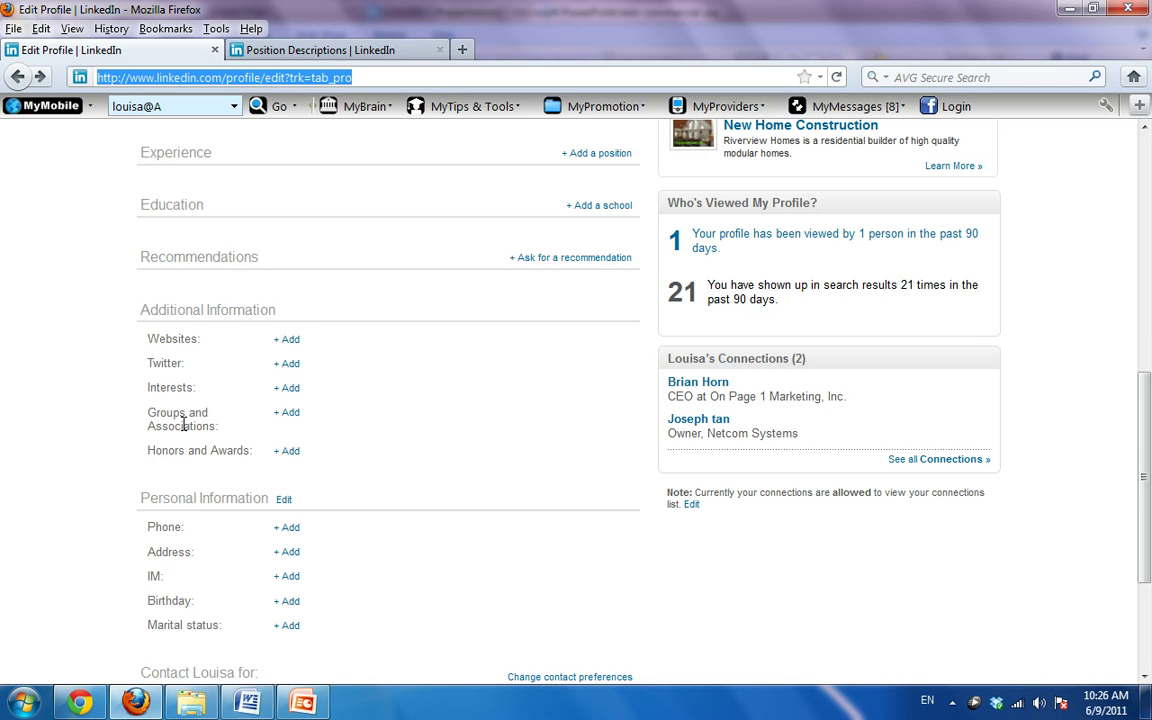
scroll(450, 393, down, 3)
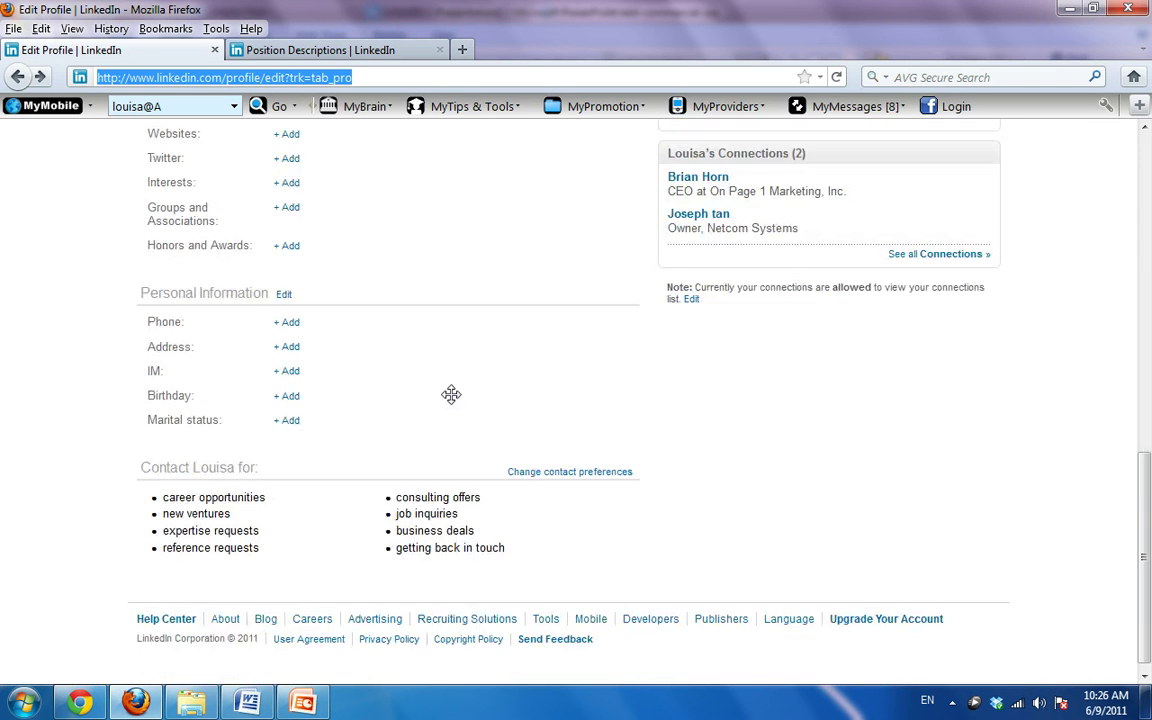